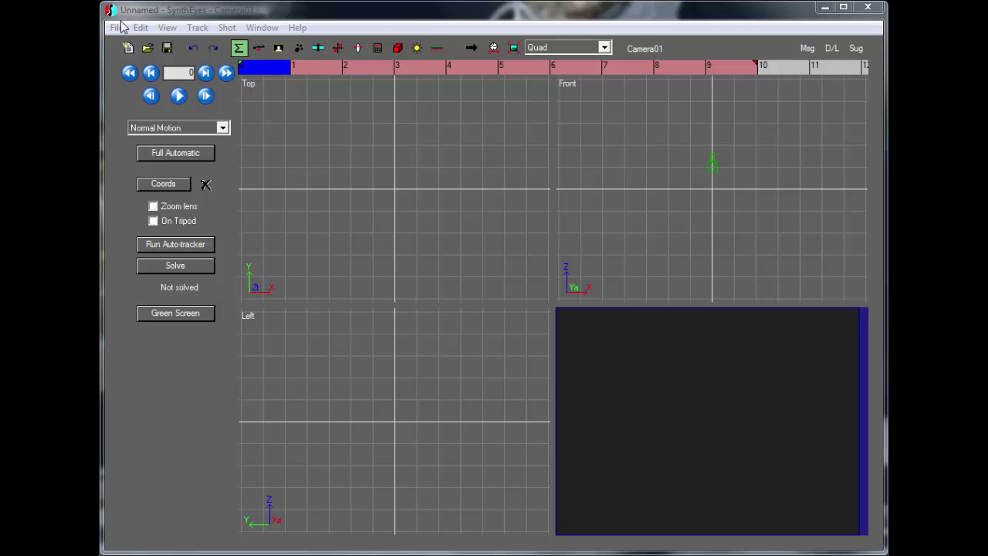
# Load warehouse.avi from Shots\Cruise as a new shot with default shot settings.
pyautogui.click(117, 28)
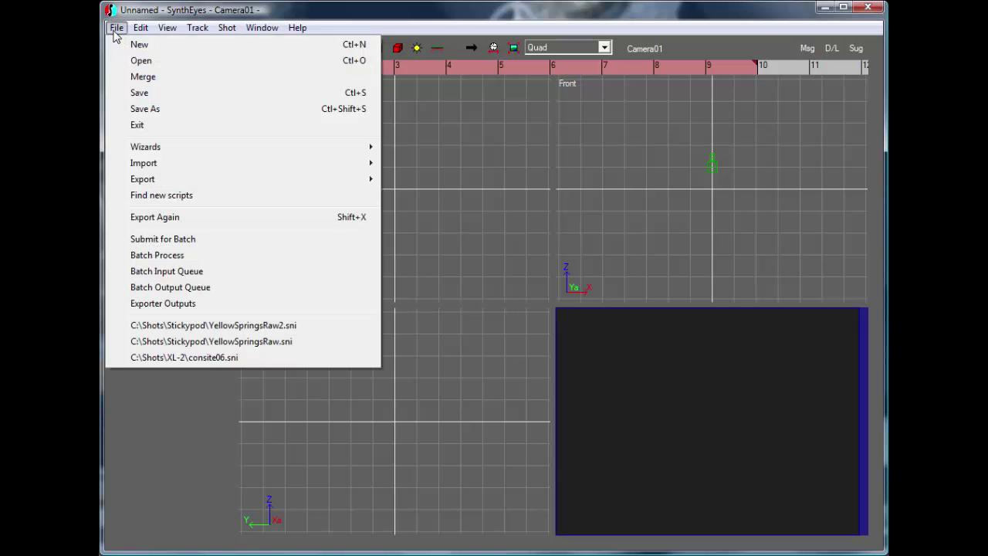
pyautogui.click(153, 45)
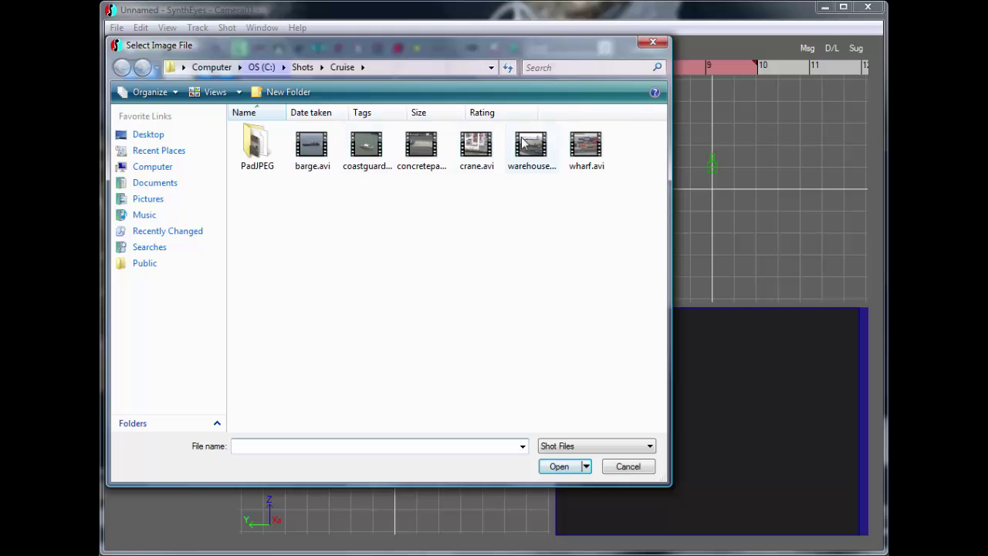
pyautogui.doubleClick(529, 148)
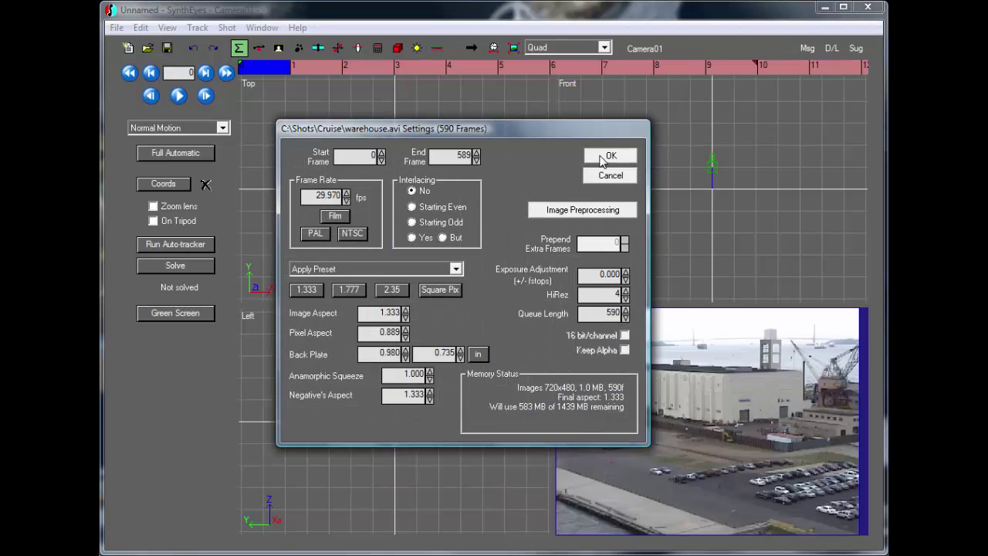
pyautogui.click(609, 154)
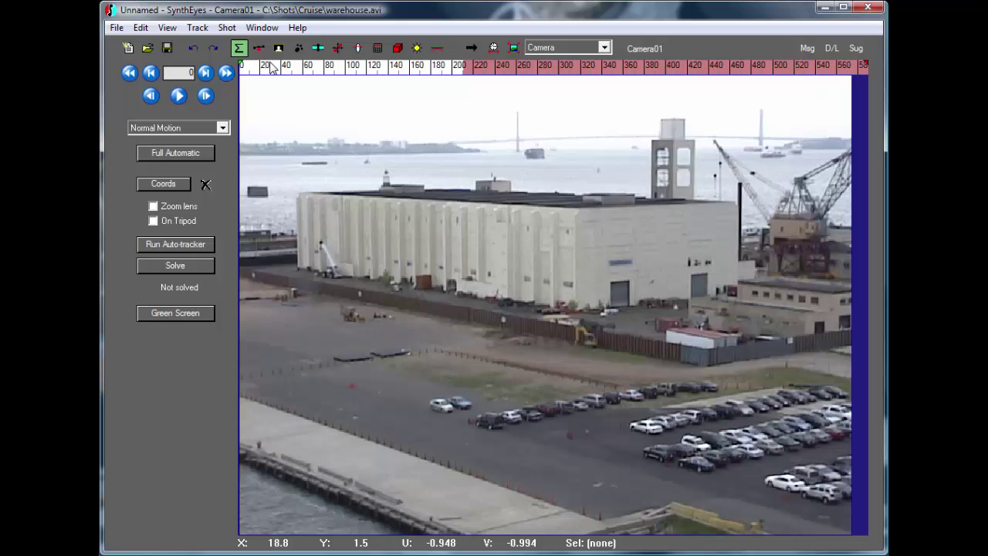
# Preview the footage, run the auto-tracker, and check trackers between frames 188 and 307.
pyautogui.moveTo(258, 71); pyautogui.dragTo(822, 67)
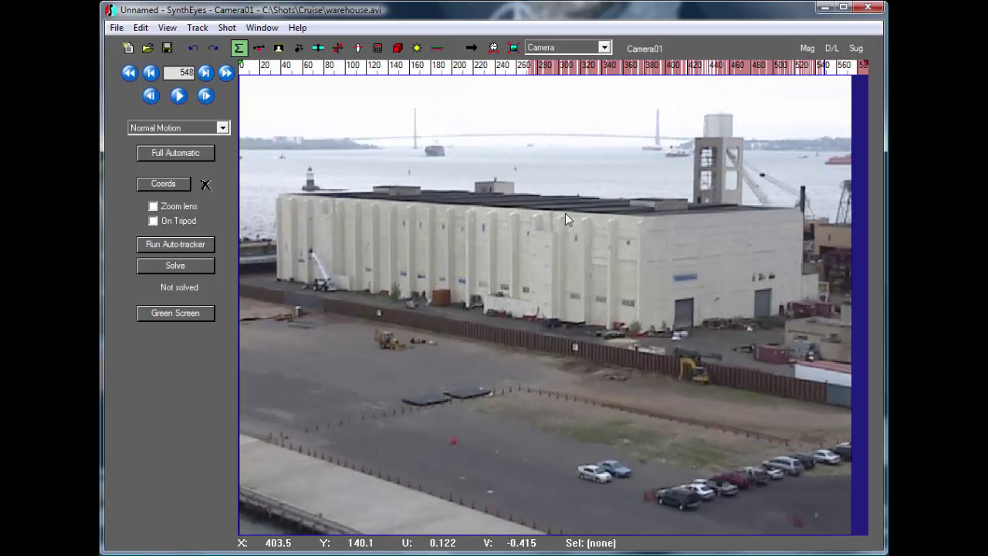
pyautogui.click(179, 245)
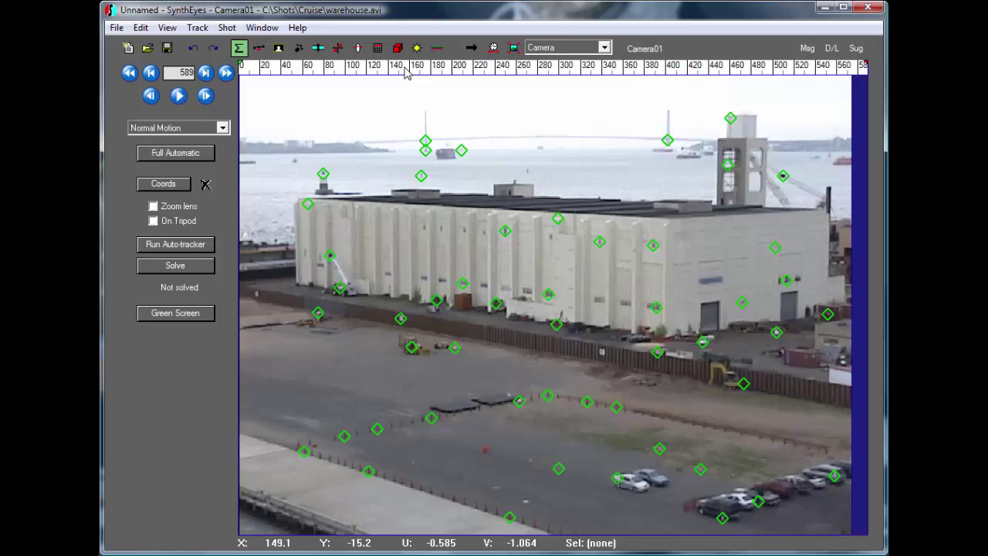
pyautogui.click(446, 68)
pyautogui.moveTo(445, 68); pyautogui.dragTo(560, 70)
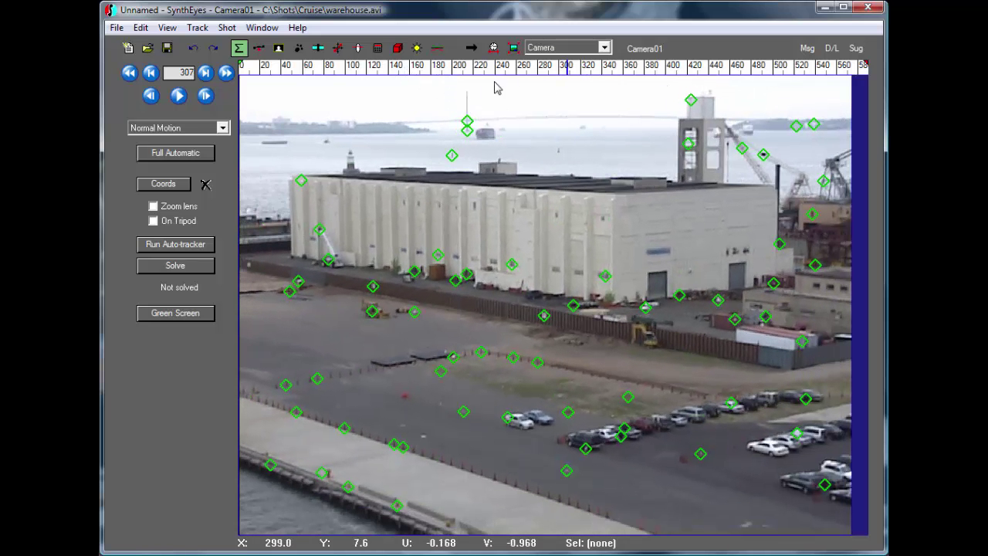
pyautogui.click(543, 50)
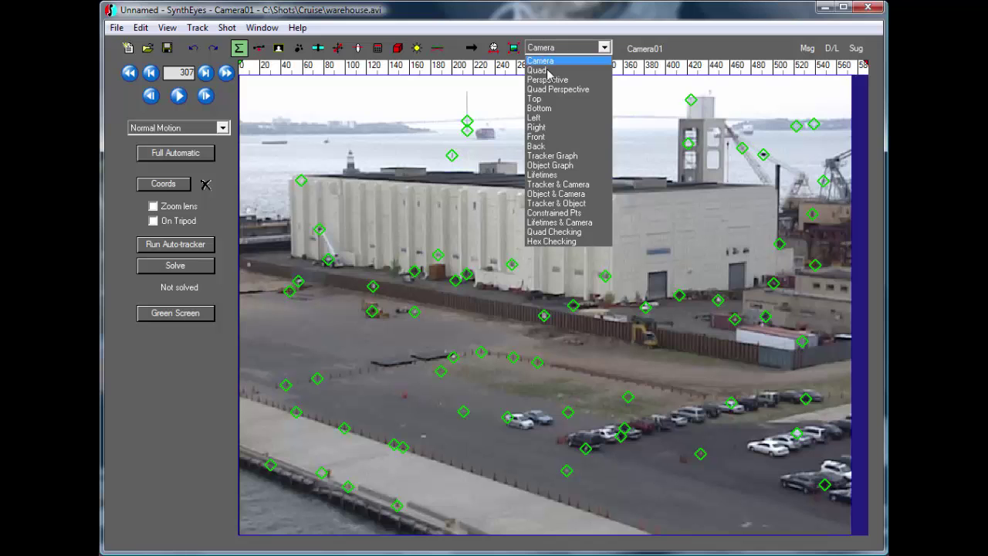
pyautogui.click(558, 156)
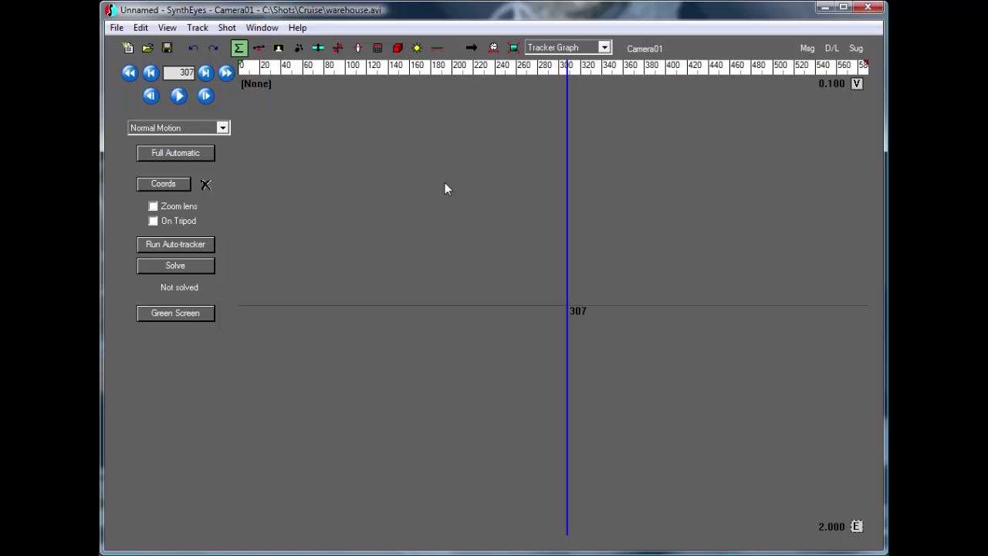
pyautogui.hotkey('ctrl', 'a')
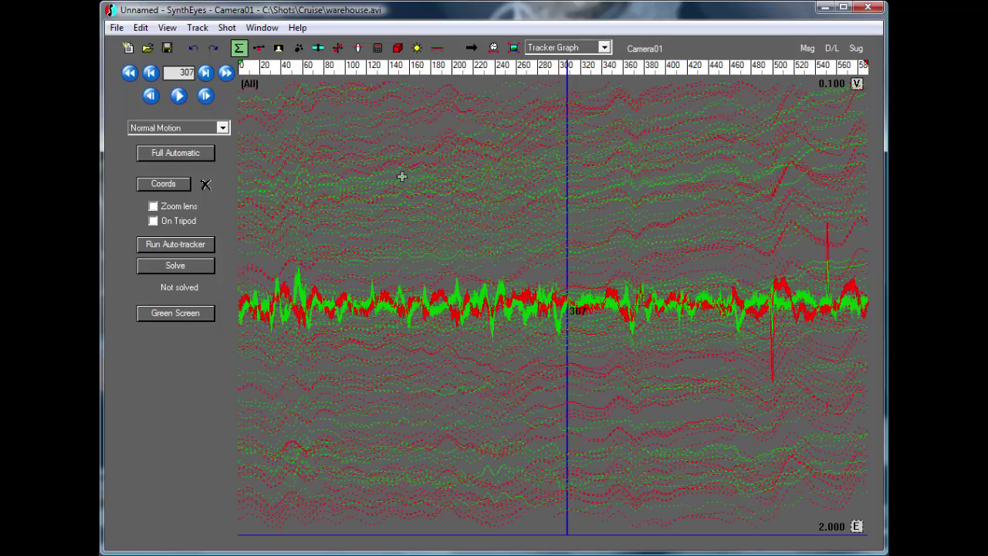
pyautogui.click(167, 28)
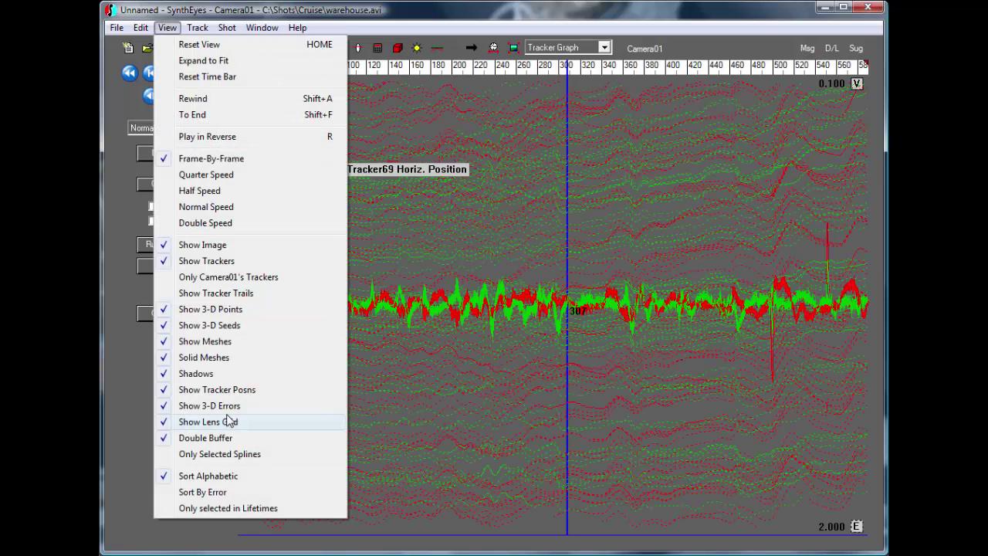
pyautogui.click(235, 392)
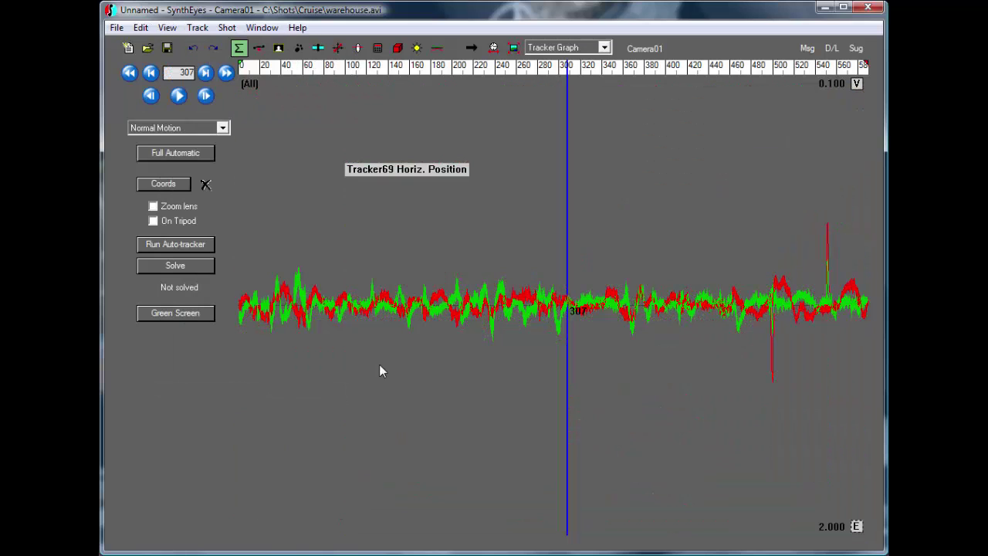
pyautogui.click(771, 370)
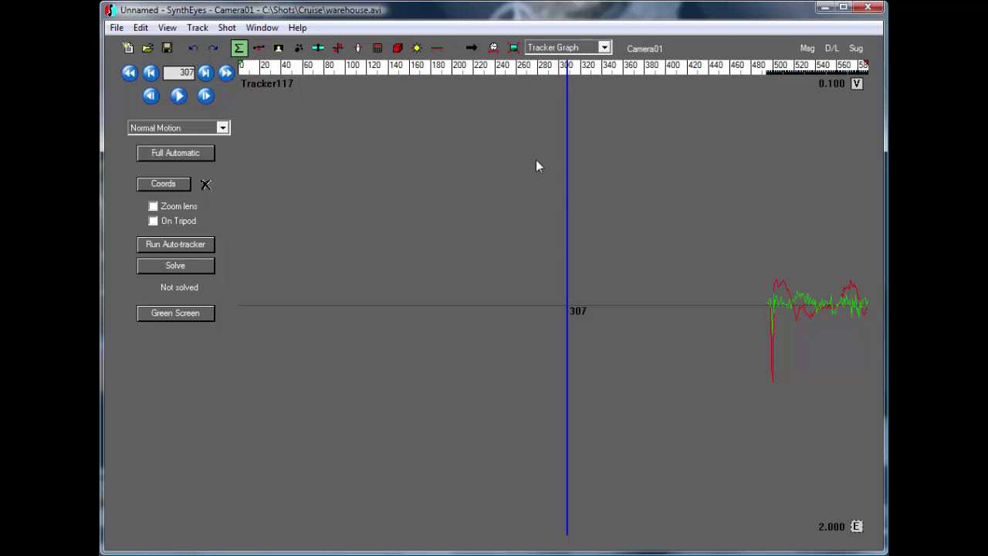
pyautogui.click(550, 49)
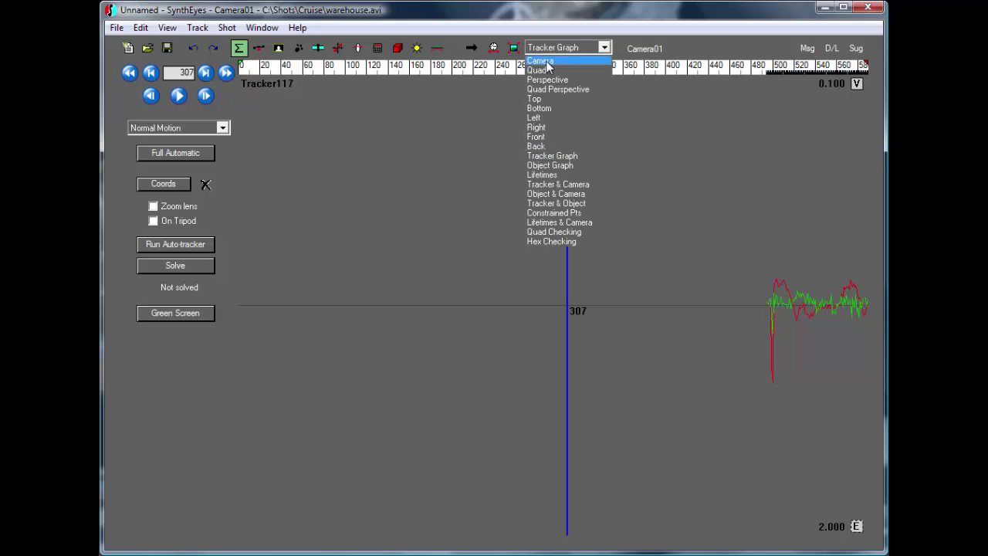
pyautogui.click(546, 62)
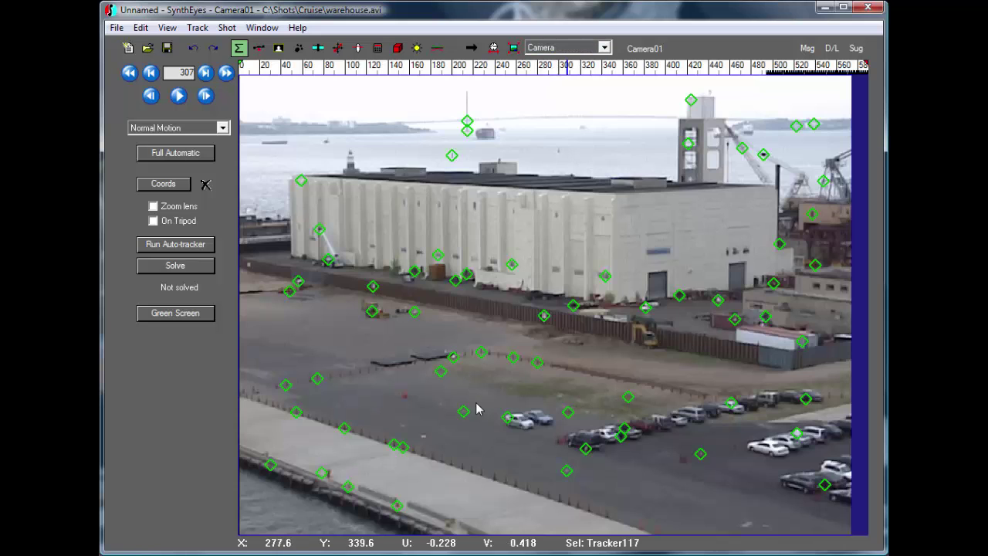
pyautogui.moveTo(776, 68)
pyautogui.mouseDown()
pyautogui.moveTo(868, 68)
pyautogui.moveTo(764, 68)
pyautogui.mouseUp()
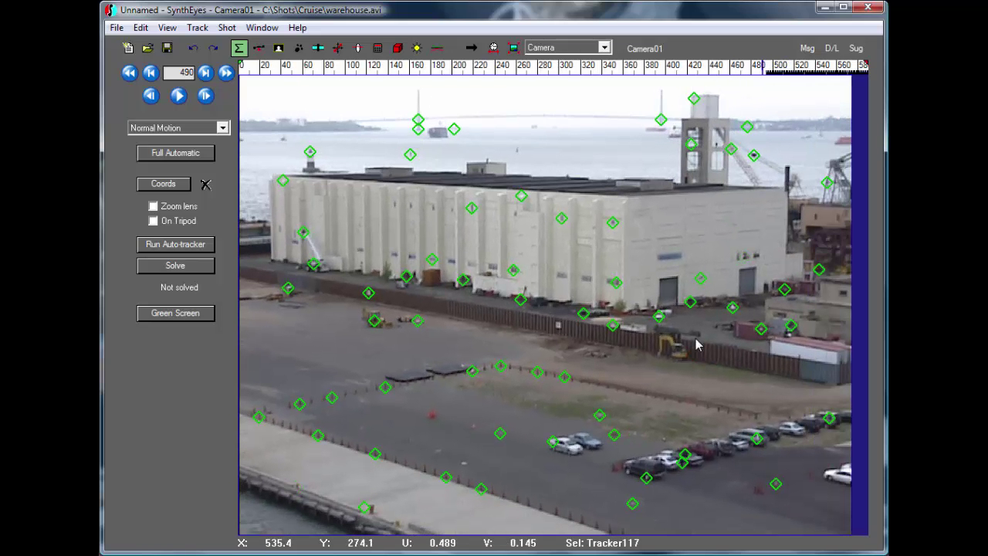
pyautogui.click(762, 191)
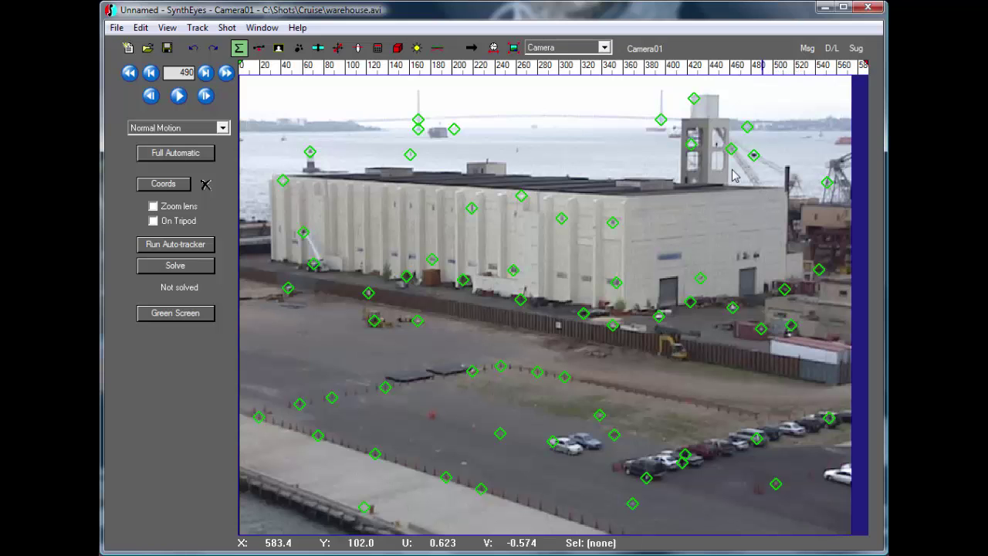
pyautogui.click(557, 49)
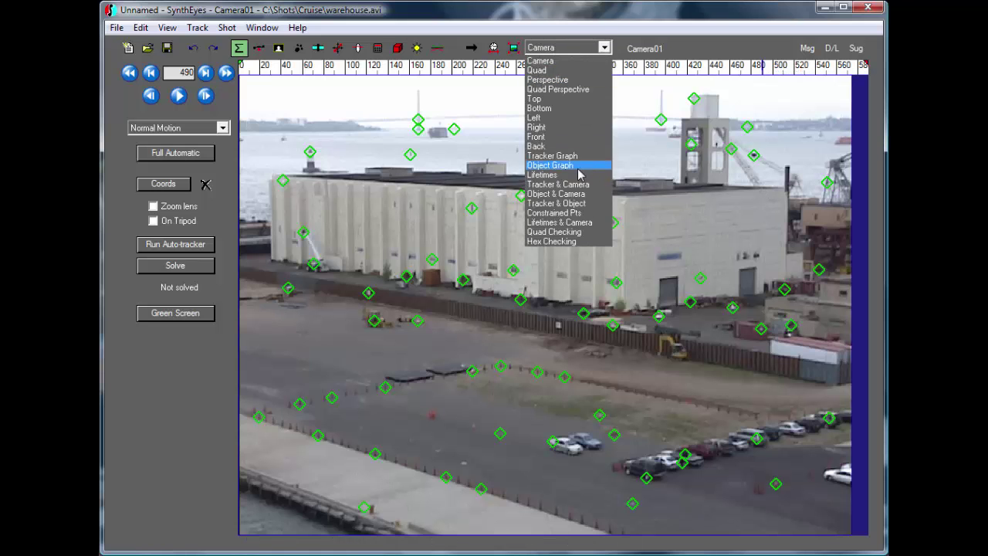
pyautogui.click(576, 159)
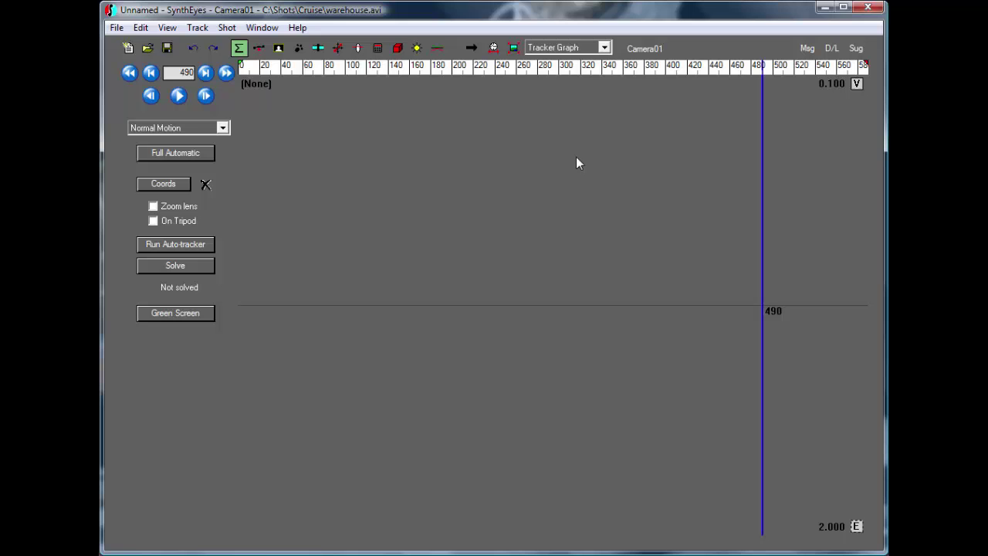
pyautogui.hotkey('ctrl', 'a')
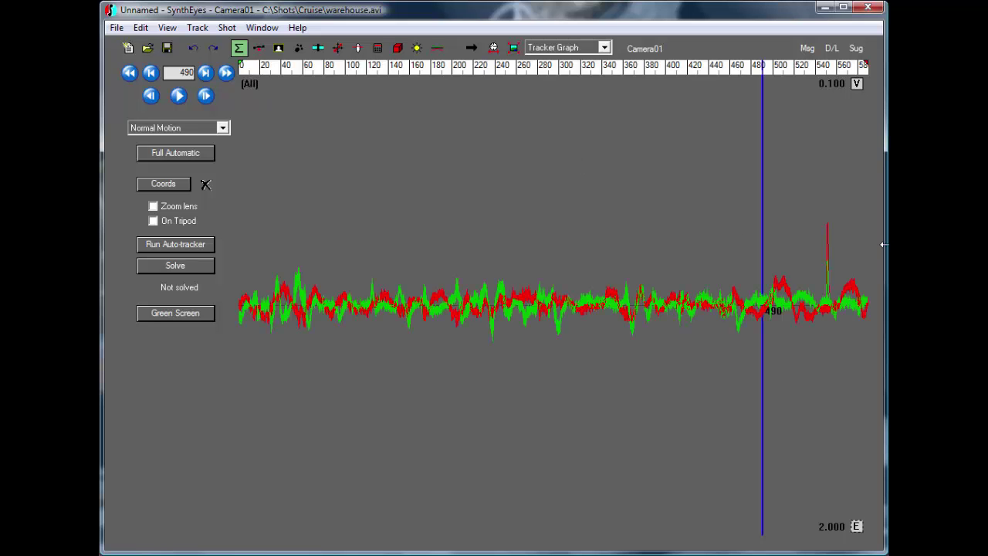
pyautogui.click(826, 236)
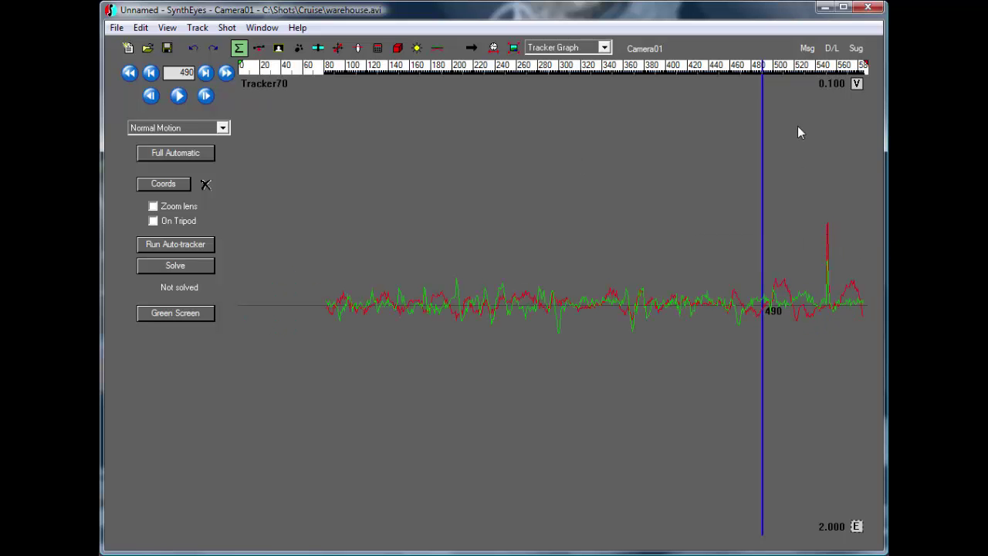
pyautogui.click(582, 49)
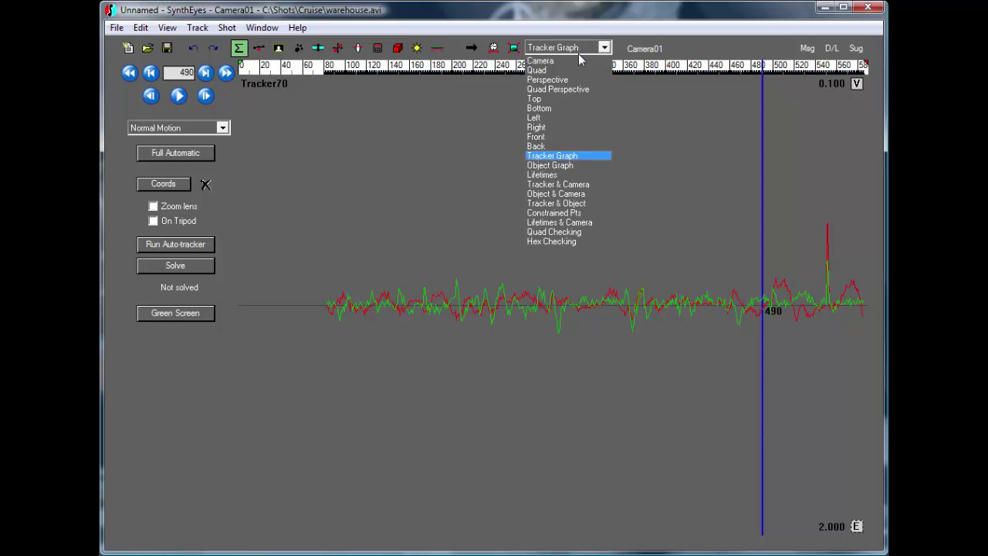
pyautogui.click(574, 57)
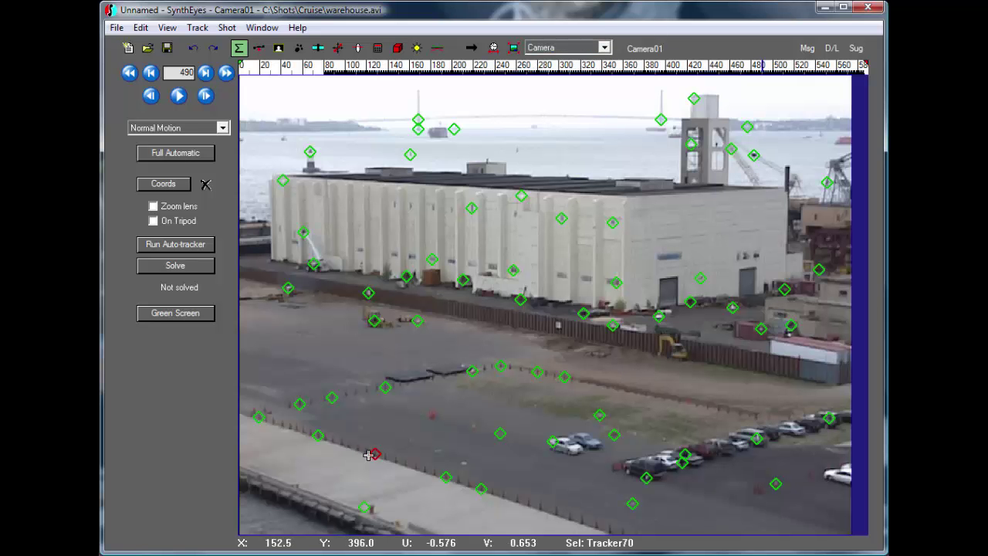
pyautogui.click(306, 66)
pyautogui.moveTo(306, 66); pyautogui.dragTo(640, 69)
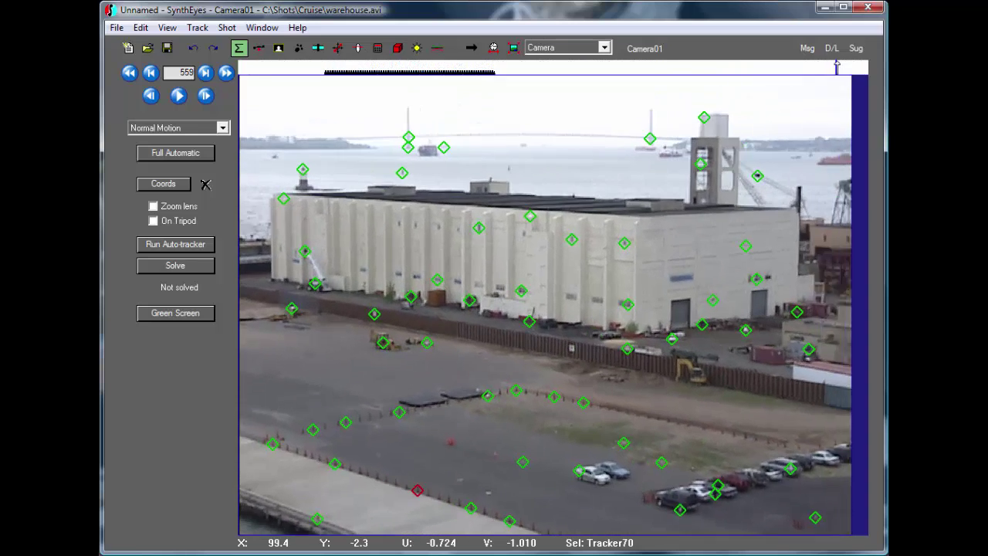
pyautogui.moveTo(641, 70); pyautogui.dragTo(824, 65)
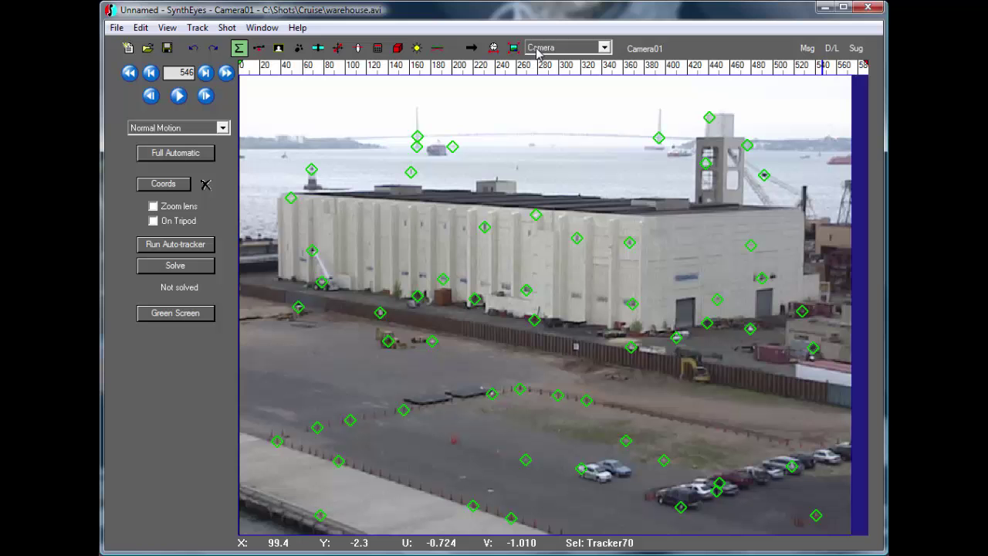
# Run the automatic camera solve and accept the 0.33-pixel-error result.
pyautogui.click(377, 48)
pyautogui.click(179, 128)
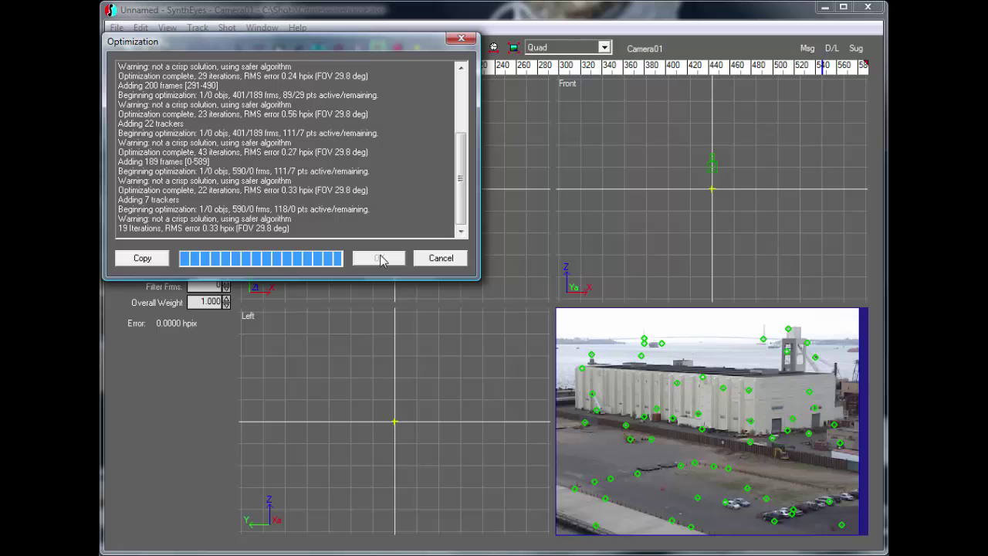
pyautogui.click(379, 259)
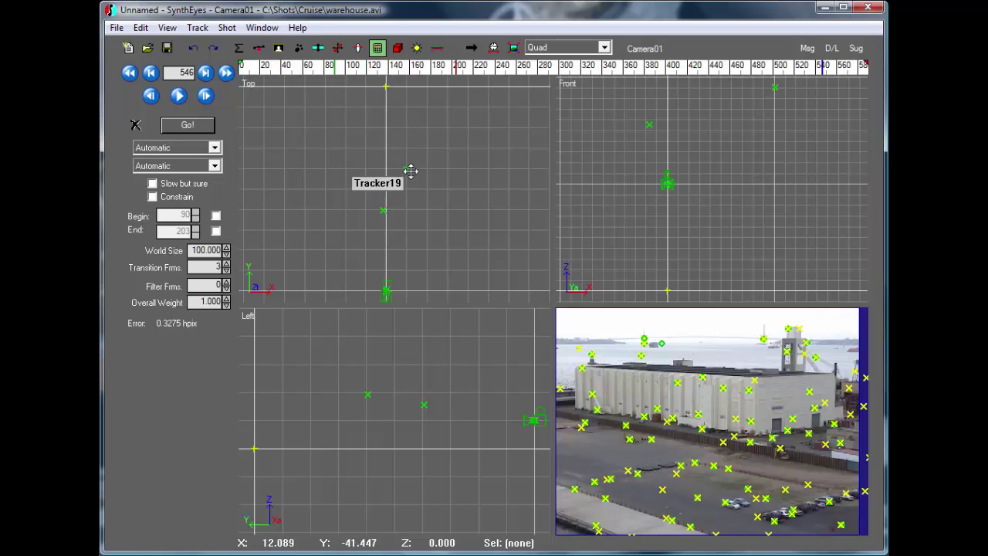
# Lasso the two distant trackers in Top view, then zoom toward the camera and select a nearby tracker.
pyautogui.moveTo(390, 224); pyautogui.dragTo(356, 238)
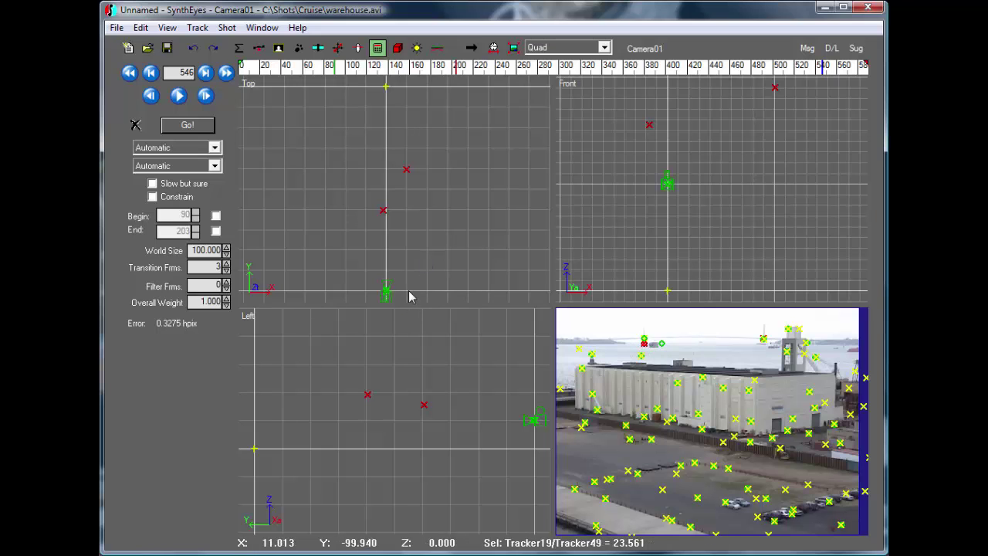
pyautogui.moveTo(406, 293); pyautogui.dragTo(409, 206, button='middle')
pyautogui.scroll(2, 388, 205)
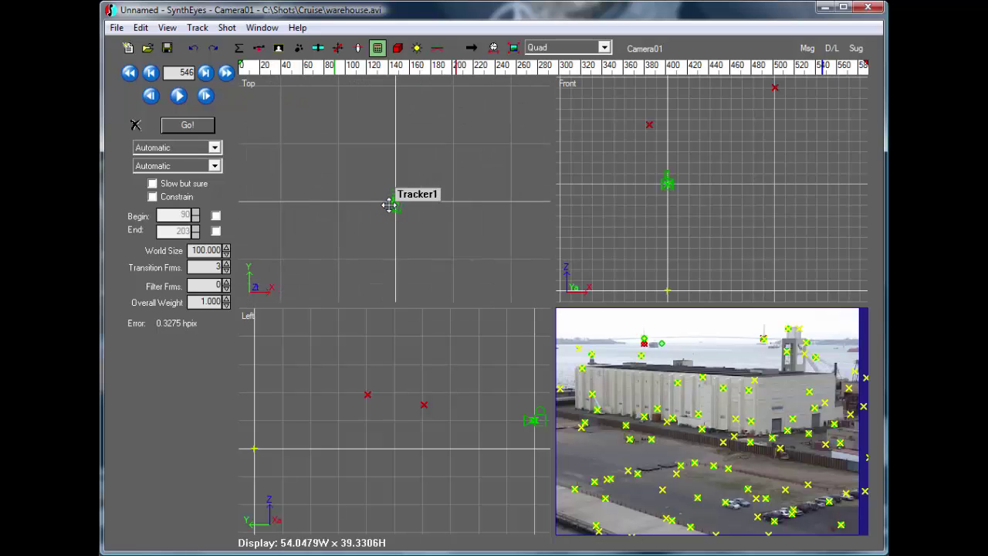
pyautogui.scroll(2, 380, 206)
pyautogui.scroll(2, 364, 197)
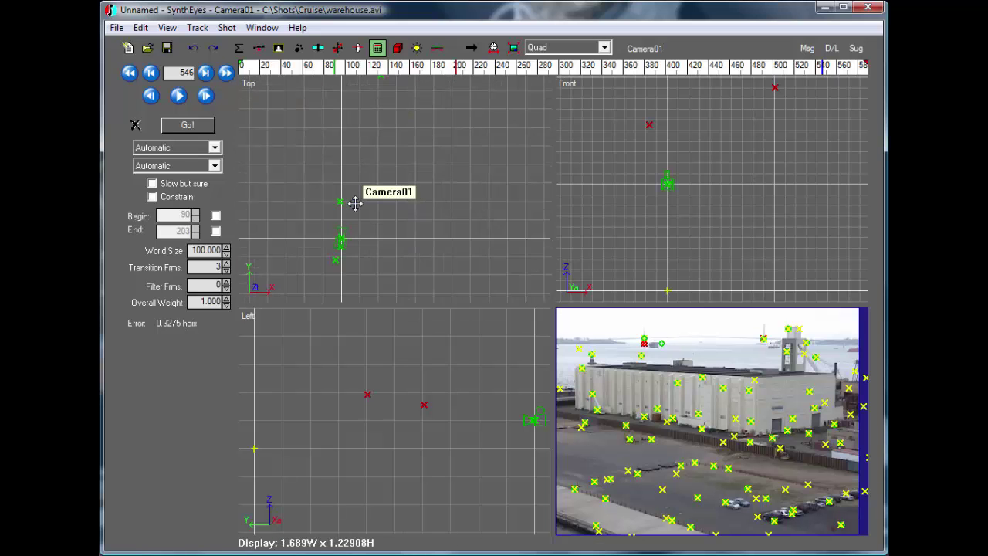
pyautogui.scroll(2, 361, 148)
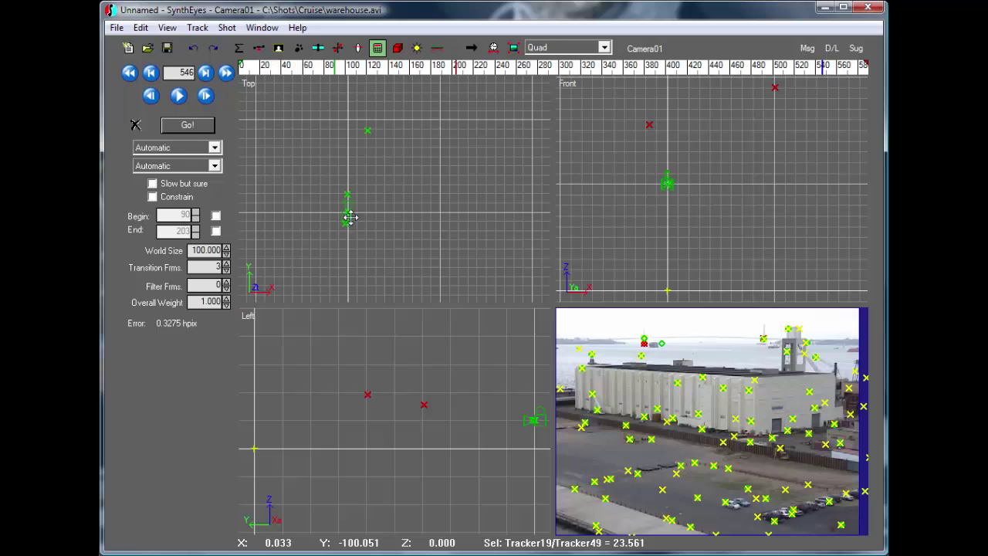
pyautogui.scroll(2, 344, 219)
pyautogui.scroll(1, 351, 216)
pyautogui.scroll(2, 355, 210)
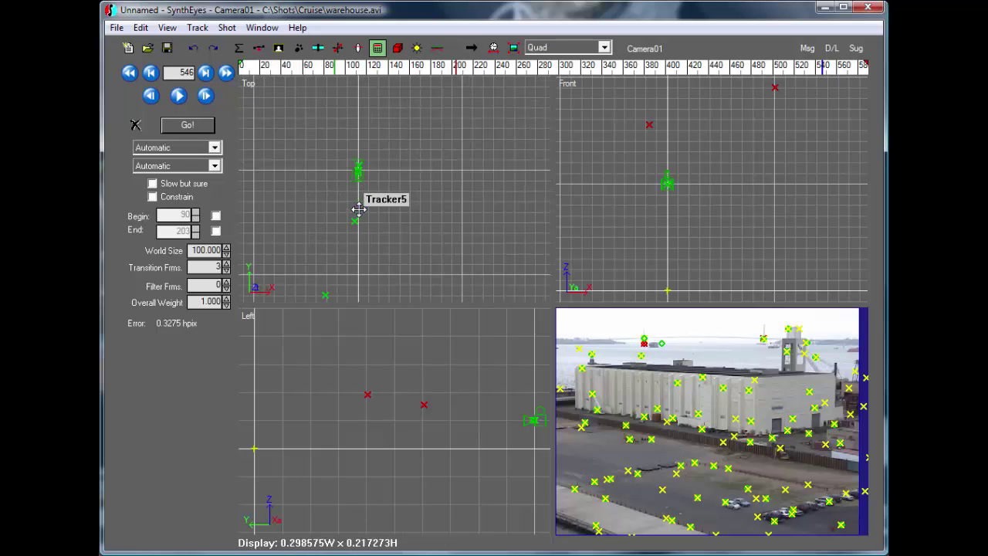
pyautogui.scroll(-1, 355, 212)
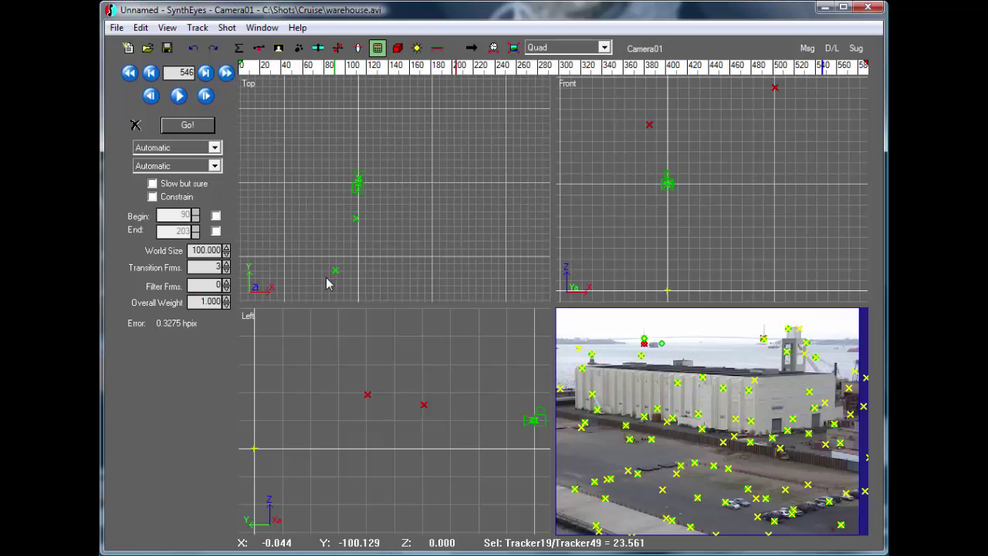
pyautogui.moveTo(331, 278)
pyautogui.mouseDown()
pyautogui.moveTo(354, 217)
pyautogui.moveTo(326, 271)
pyautogui.mouseUp()
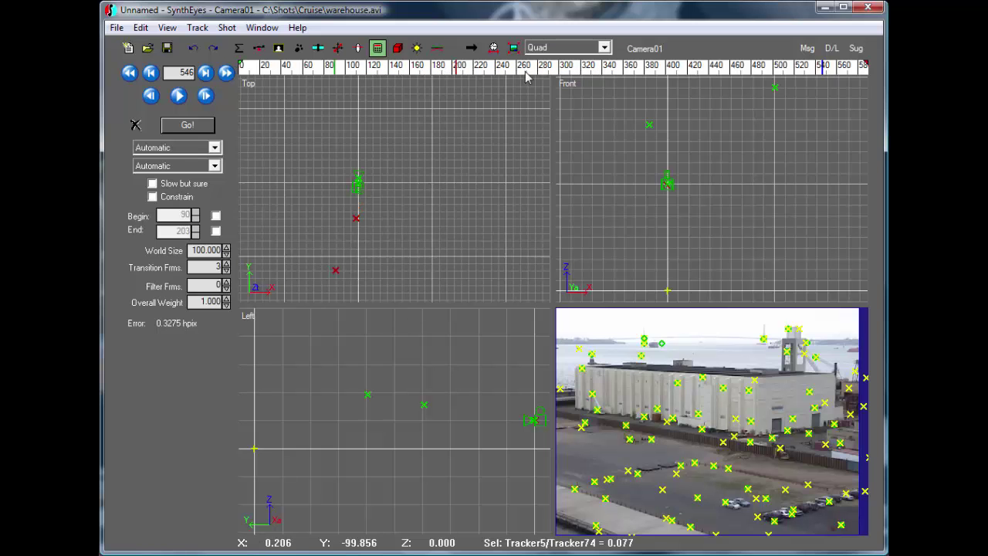
pyautogui.click(454, 67)
pyautogui.moveTo(454, 68); pyautogui.dragTo(522, 68)
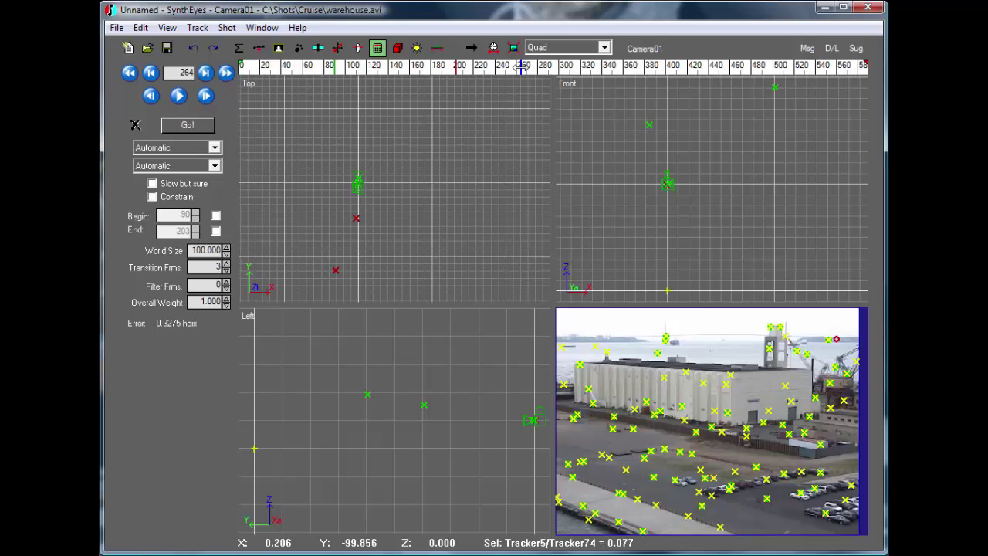
pyautogui.click(404, 161)
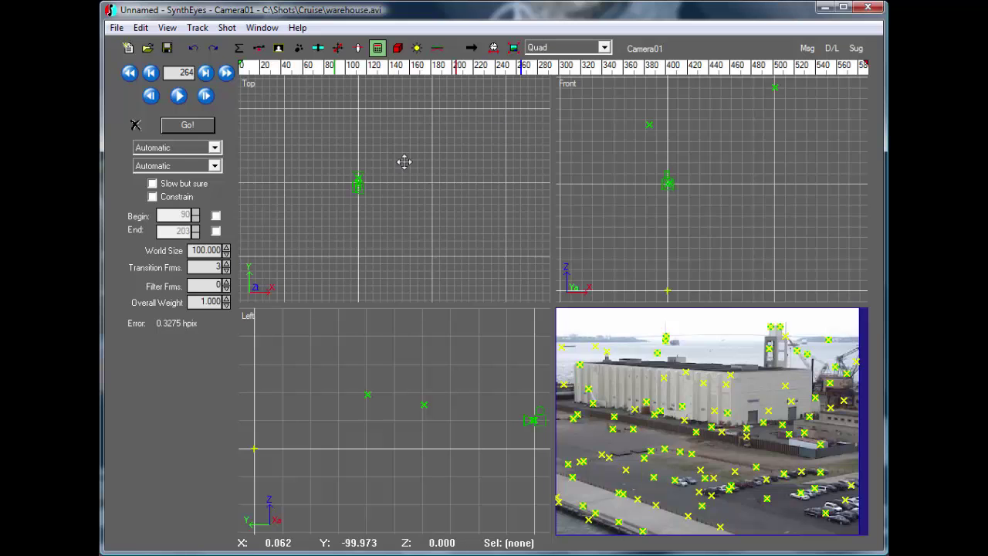
pyautogui.moveTo(404, 162); pyautogui.dragTo(404, 221, button='middle')
pyautogui.moveTo(404, 220)
pyautogui.mouseDown(button='right')
pyautogui.moveTo(370, 172)
pyautogui.moveTo(354, 168)
pyautogui.mouseUp(button='right')
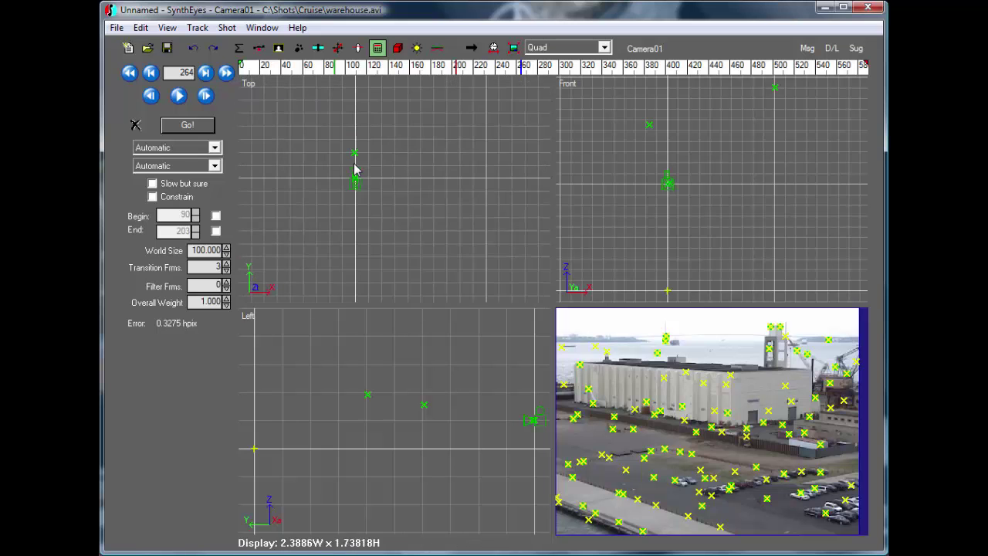
pyautogui.scroll(3, 354, 169)
pyautogui.scroll(2, 342, 166)
pyautogui.click(407, 101)
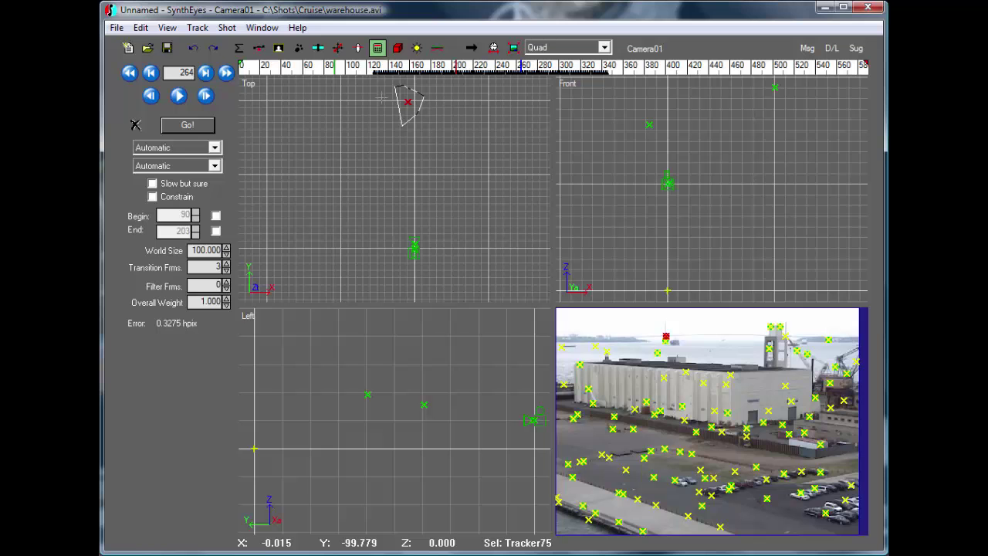
pyautogui.moveTo(381, 97); pyautogui.dragTo(386, 121)
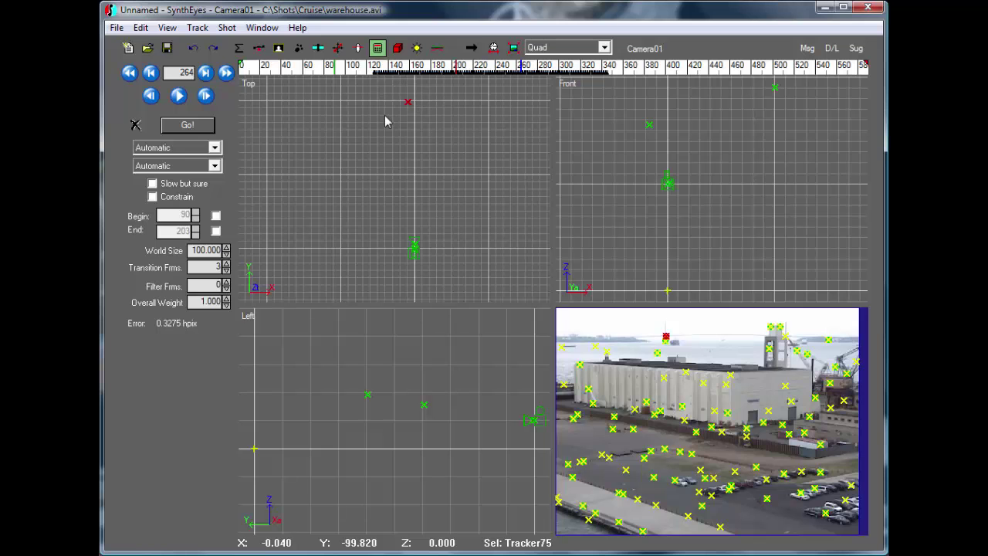
# Switch to a full Camera view and delete the distant tracker beside the ship.
pyautogui.click(557, 48)
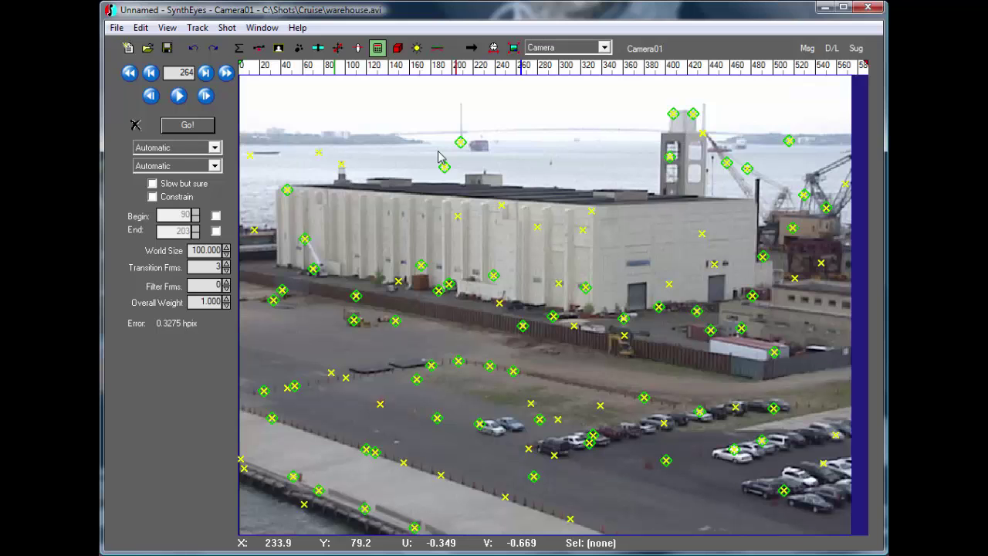
pyautogui.click(460, 142)
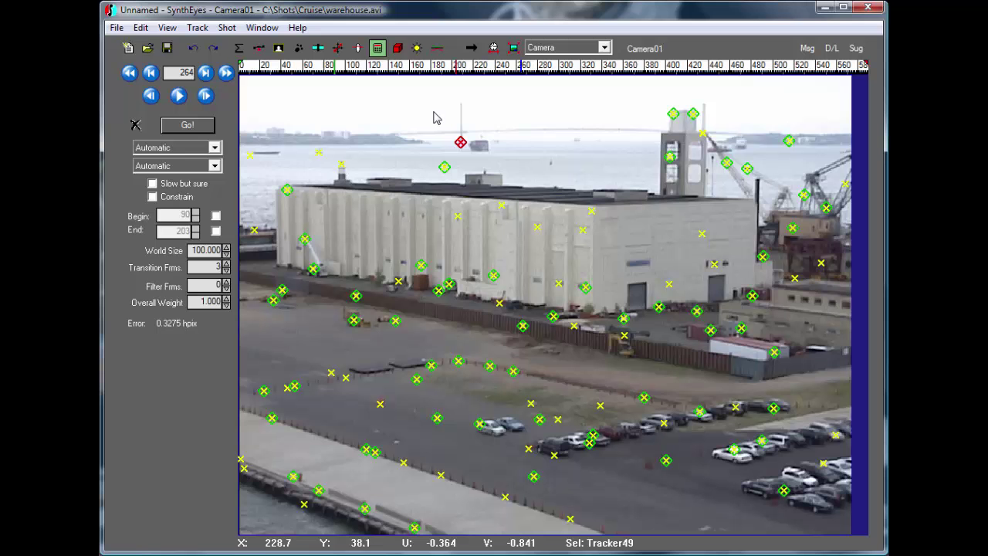
pyautogui.press('Delete')
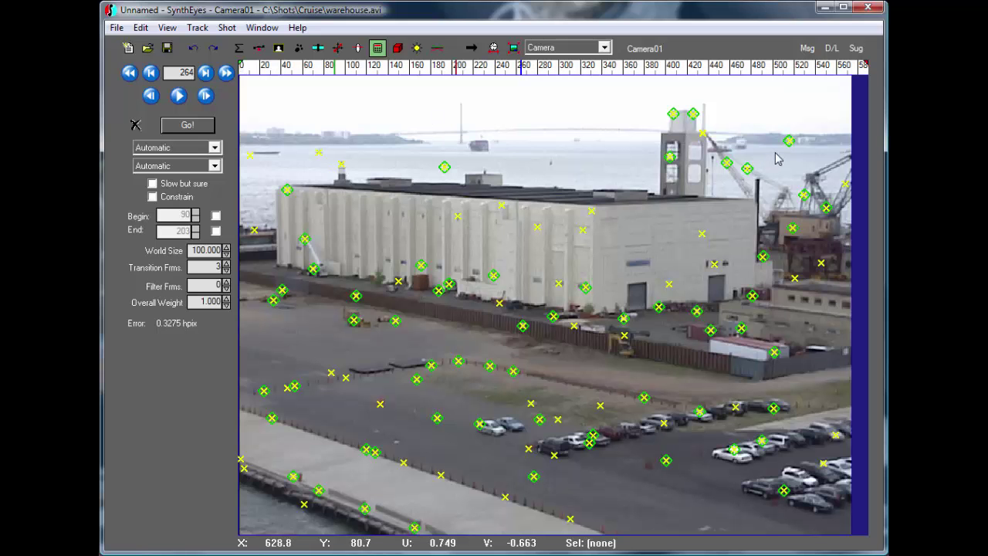
# Select the three horizon trackers and two bridge trackers, then review remaining trackers across frames.
pyautogui.moveTo(587, 71); pyautogui.dragTo(407, 71)
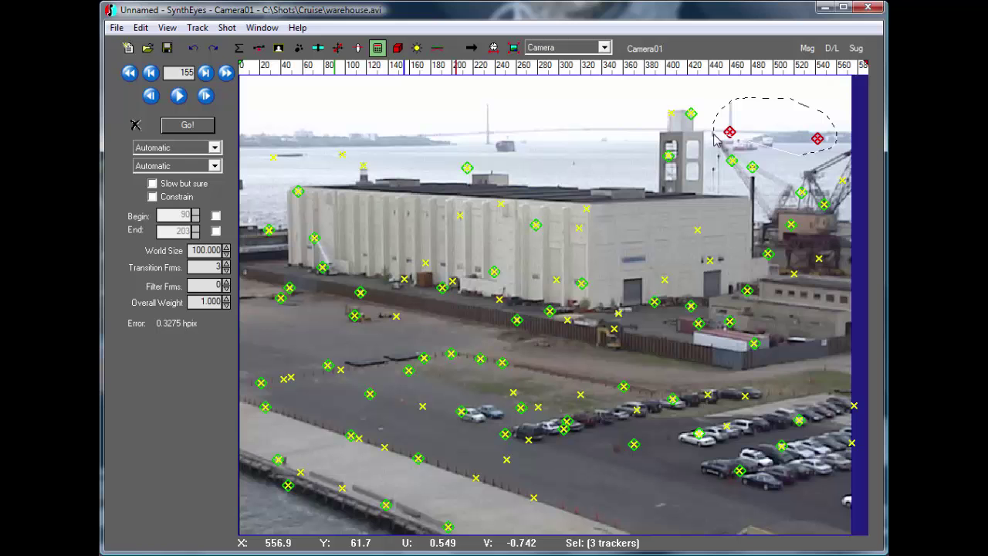
pyautogui.moveTo(839, 147)
pyautogui.mouseDown()
pyautogui.moveTo(748, 148)
pyautogui.moveTo(766, 148)
pyautogui.mouseUp()
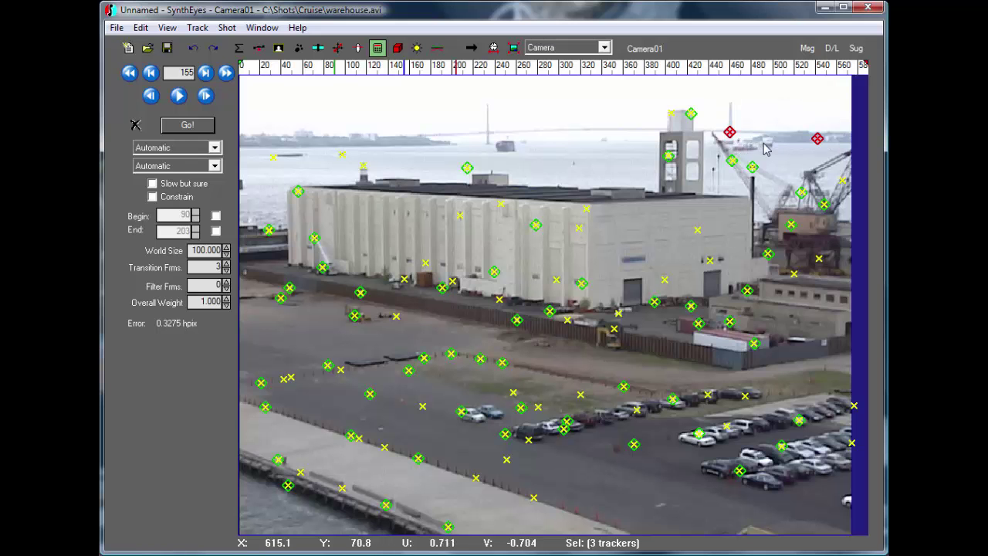
pyautogui.click(778, 132)
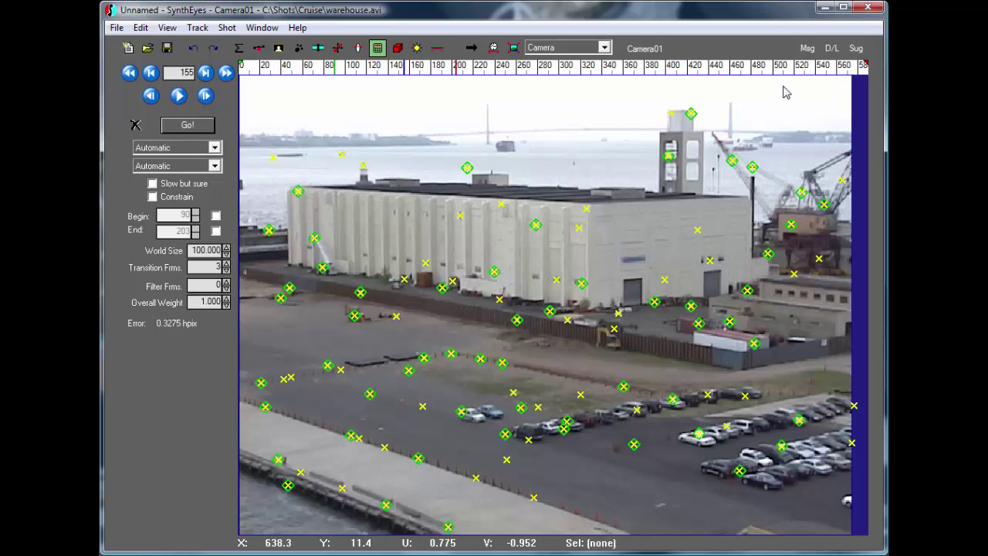
pyautogui.moveTo(818, 68); pyautogui.dragTo(884, 75)
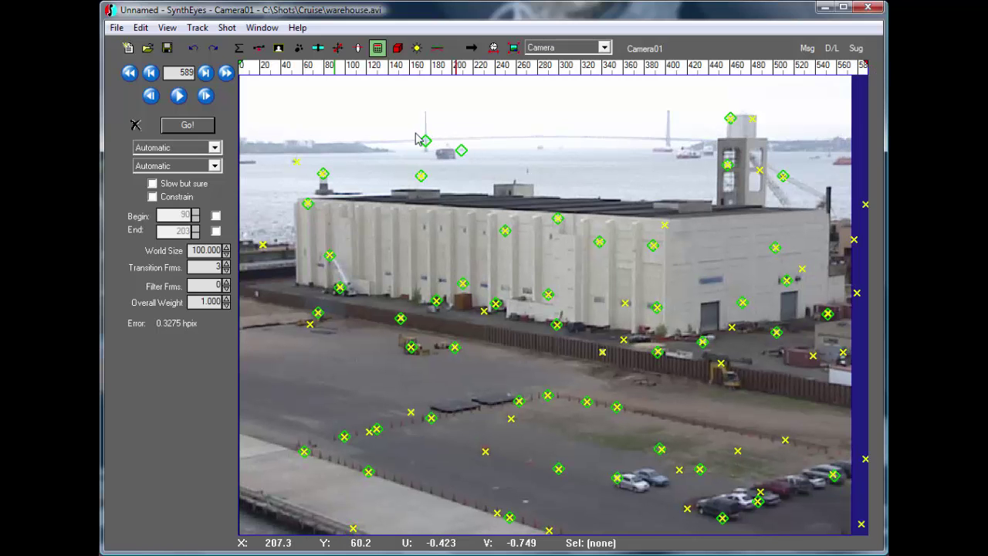
pyautogui.moveTo(414, 134); pyautogui.dragTo(471, 163)
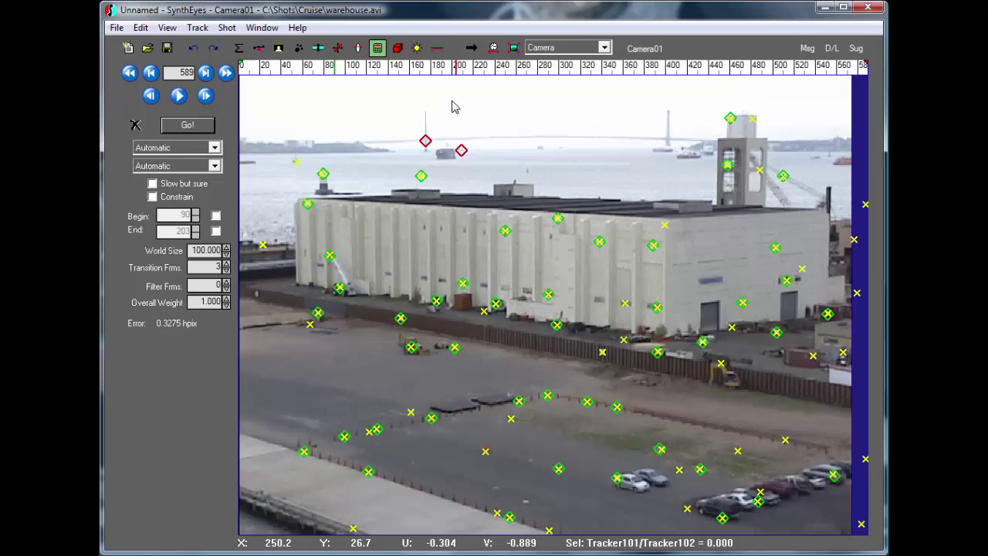
pyautogui.click(454, 107)
pyautogui.moveTo(398, 71)
pyautogui.mouseDown()
pyautogui.moveTo(305, 70)
pyautogui.moveTo(864, 84)
pyautogui.moveTo(257, 68)
pyautogui.moveTo(847, 93)
pyautogui.mouseUp()
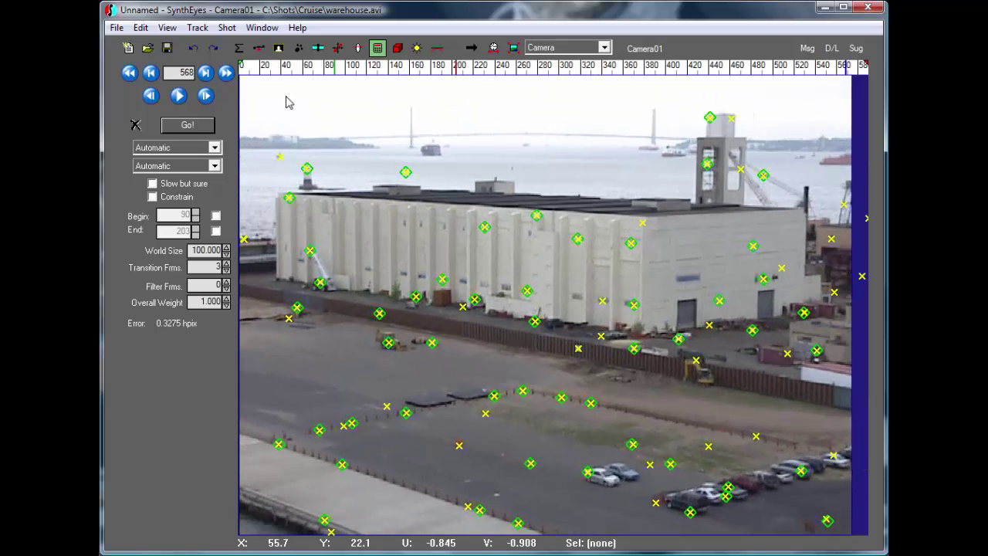
# Rerun the solve with Go!, accept the 0.28-pixel result, and review earlier frames.
pyautogui.click(189, 125)
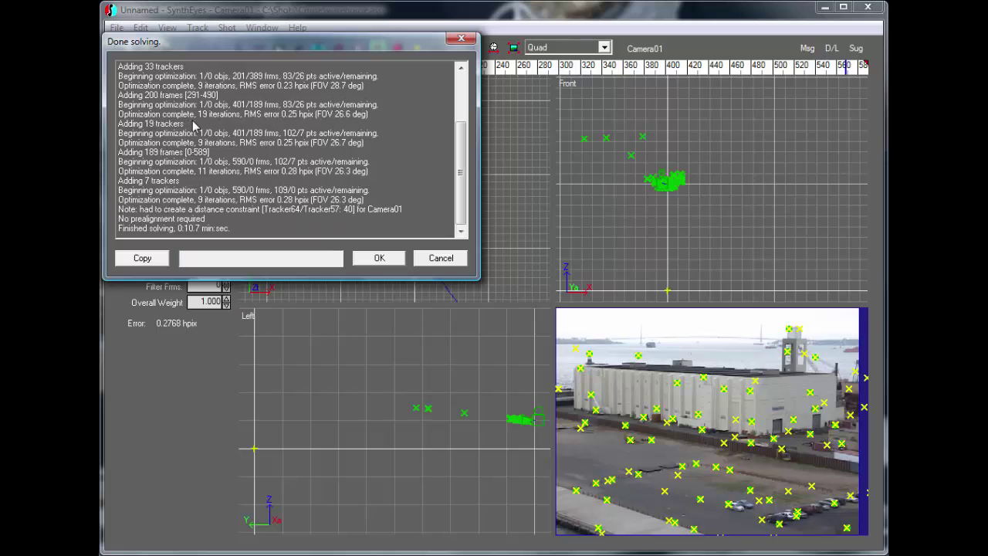
pyautogui.click(371, 263)
pyautogui.moveTo(307, 67)
pyautogui.mouseDown()
pyautogui.moveTo(763, 66)
pyautogui.moveTo(301, 68)
pyautogui.mouseUp()
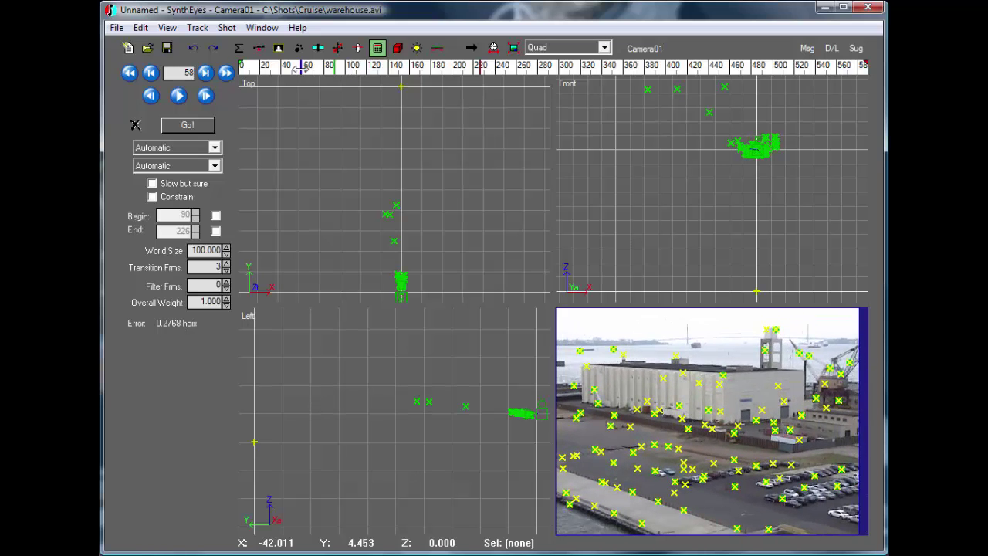